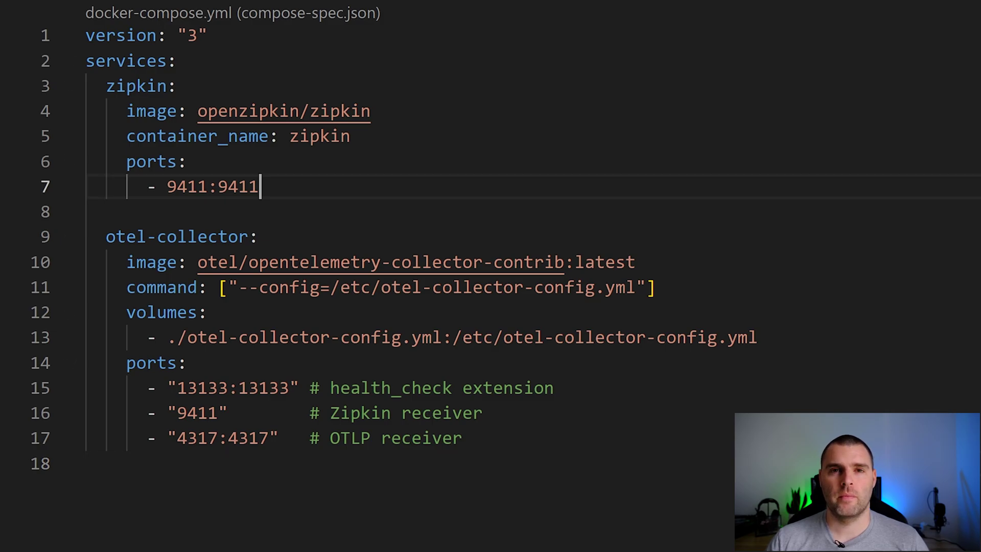
Highlight the zipkin and otel-collector service definitions in docker-compose
left_click_drag(259, 187, 80, 88)
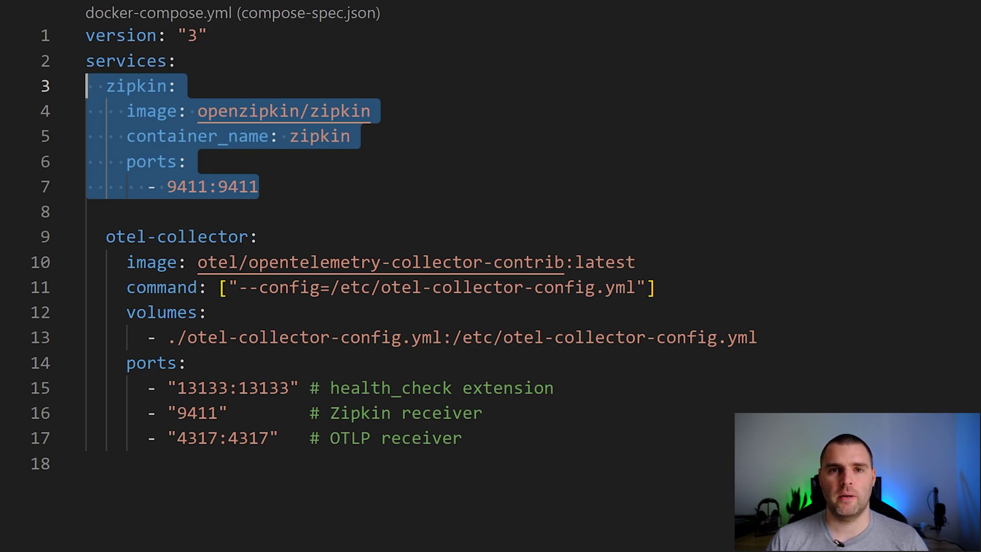
left_click_drag(106, 237, 465, 437)
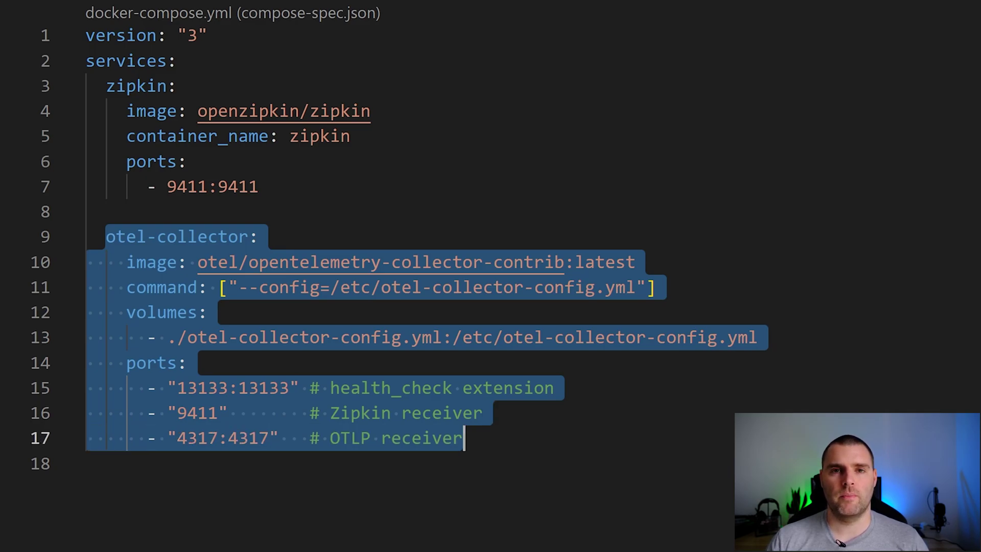
key("Escape")
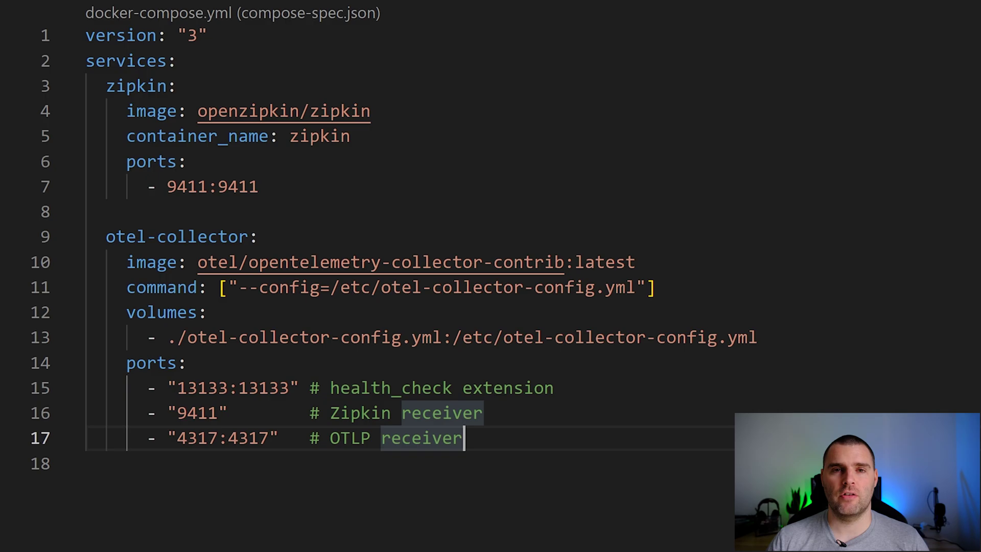
Highlight the collector's config command string and its local config volume mapping
left_click_drag(656, 287, 229, 288)
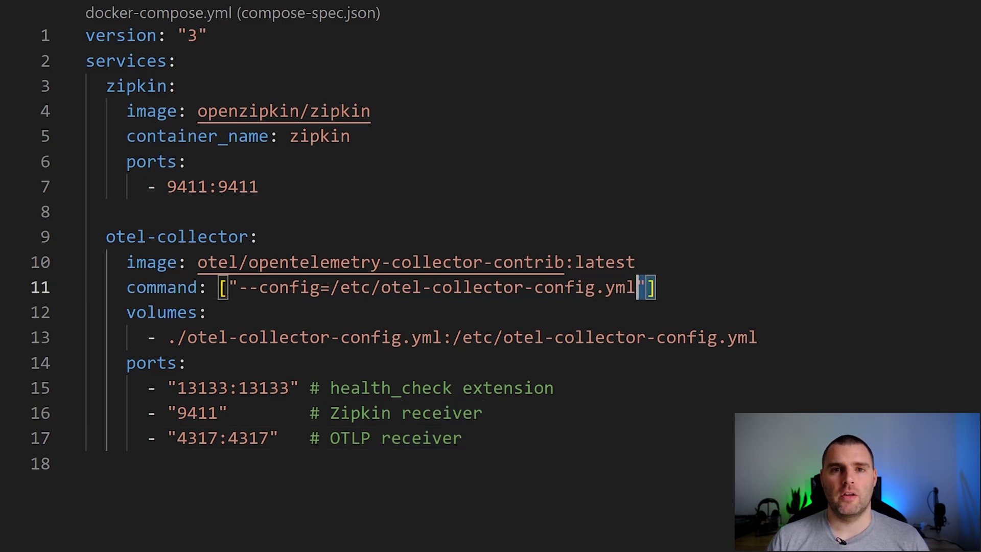
key("shift+Left")
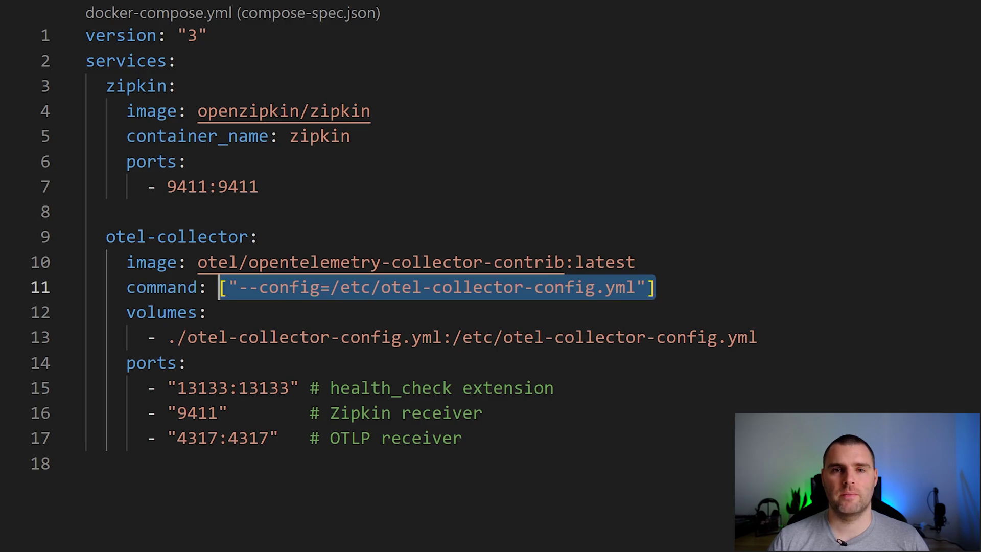
key("Down")
key("Home")
key("shift+Right")
key("shift+Right")
key("shift+Right")
key("shift+Down")
key("shift+Right")
key("shift+Right")
key("shift+Right")
key("shift+Right")
key("shift+Right")
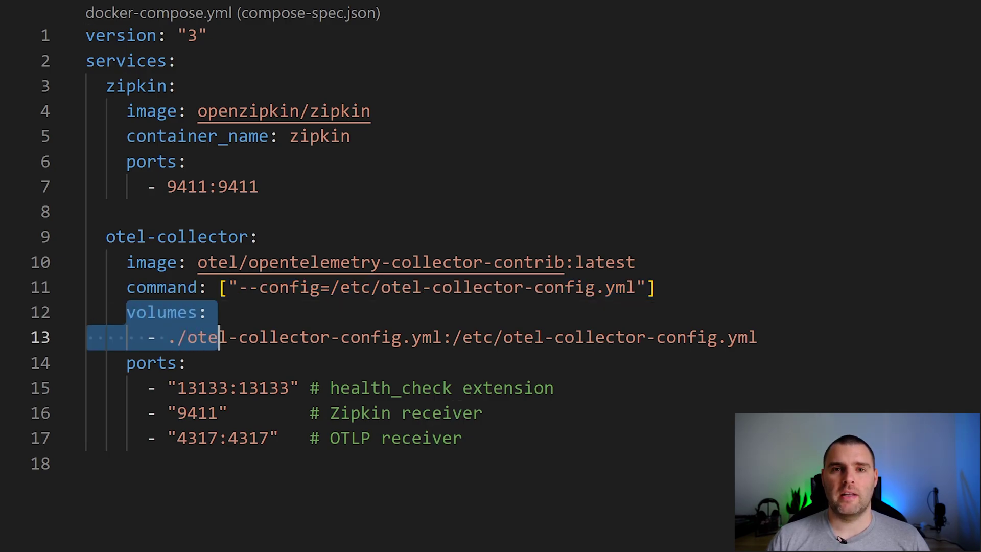
key("shift+Right")
key("shift+Right")
key("shift+Right")
key("shift+Right")
key("shift+Right")
key("shift+Right")
key("shift+Right")
key("shift+Right")
key("shift+Right")
key("shift+Right")
key("shift+Right")
key("shift+Right")
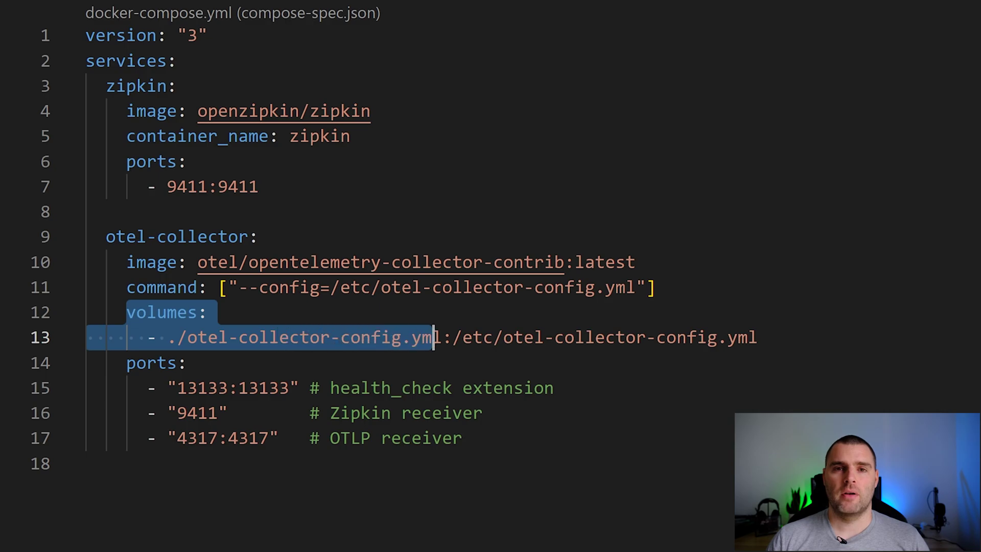
key("shift+Right")
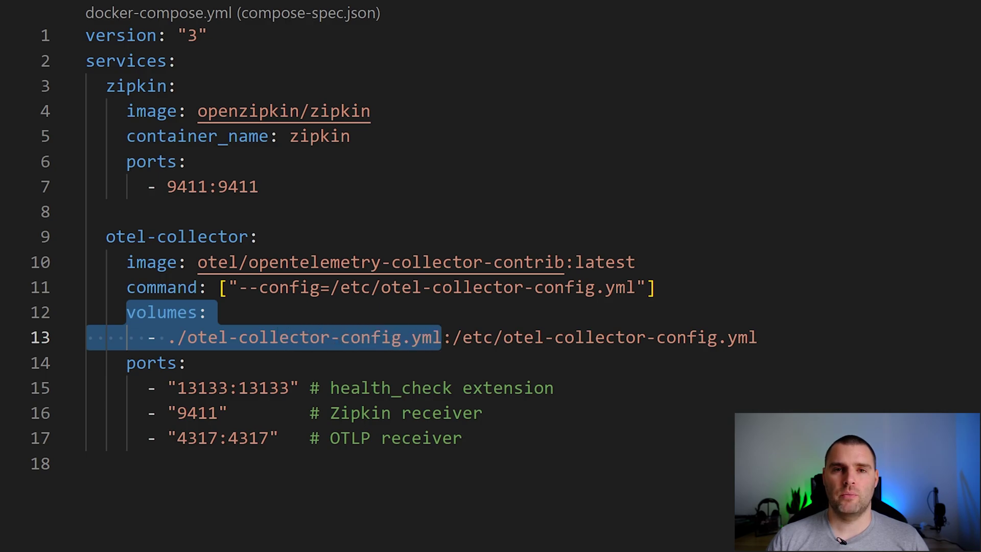
key("shift+Right")
key("shift+Right")
key("shift+Right")
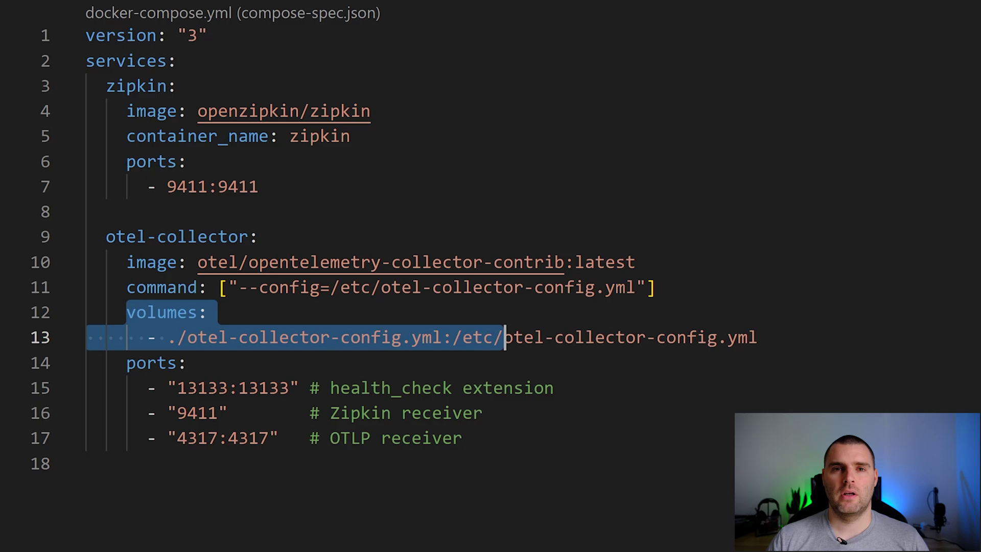
key("shift+Right")
key("shift+Right")
key("shift+Right")
key("shift+Right")
key("shift+Right")
key("shift+Right")
key("shift+Right")
key("shift+Right")
key("shift+Right")
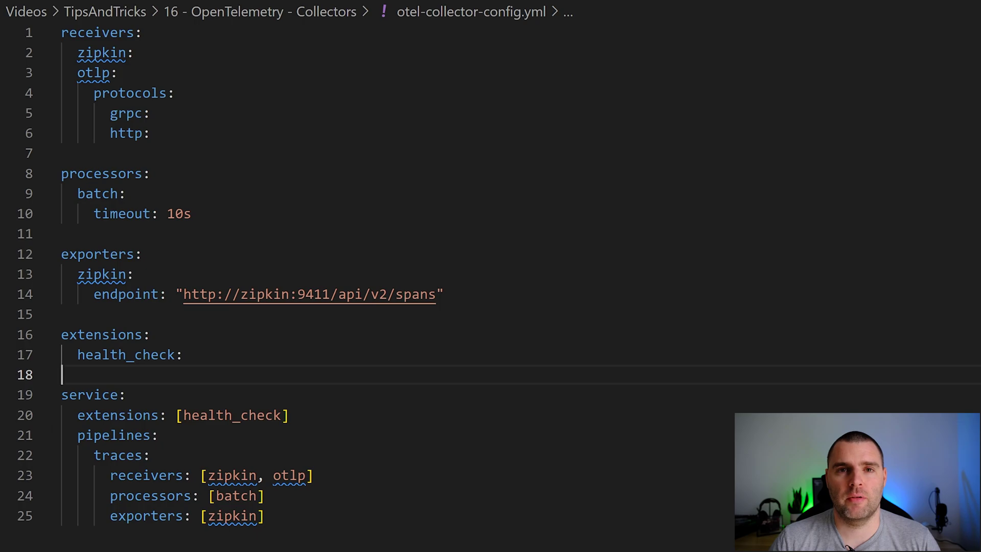
Select the extensions, exporters, processors and receivers headings in otel-collector-config.yml
left_click(17, 335)
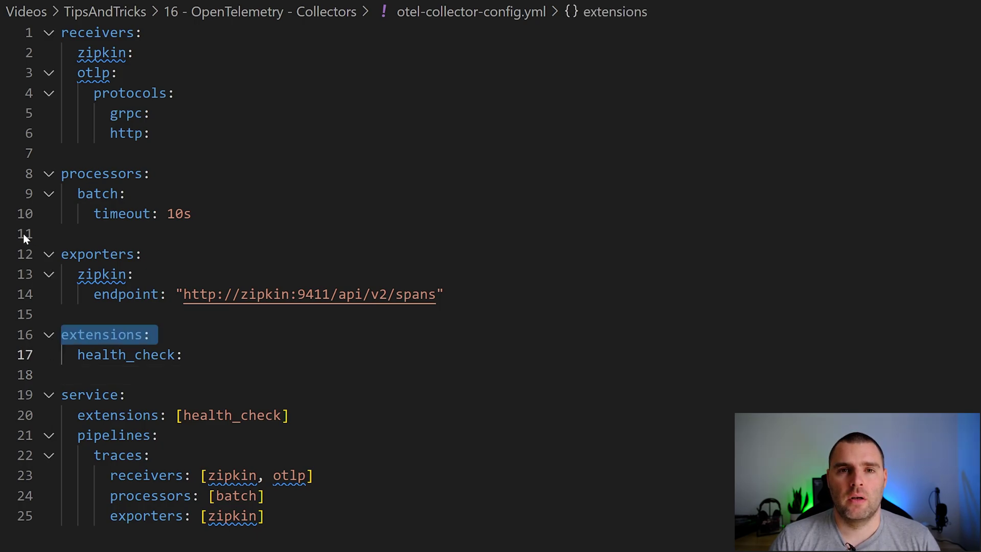
left_click(26, 254)
left_click(33, 175)
left_click(24, 30)
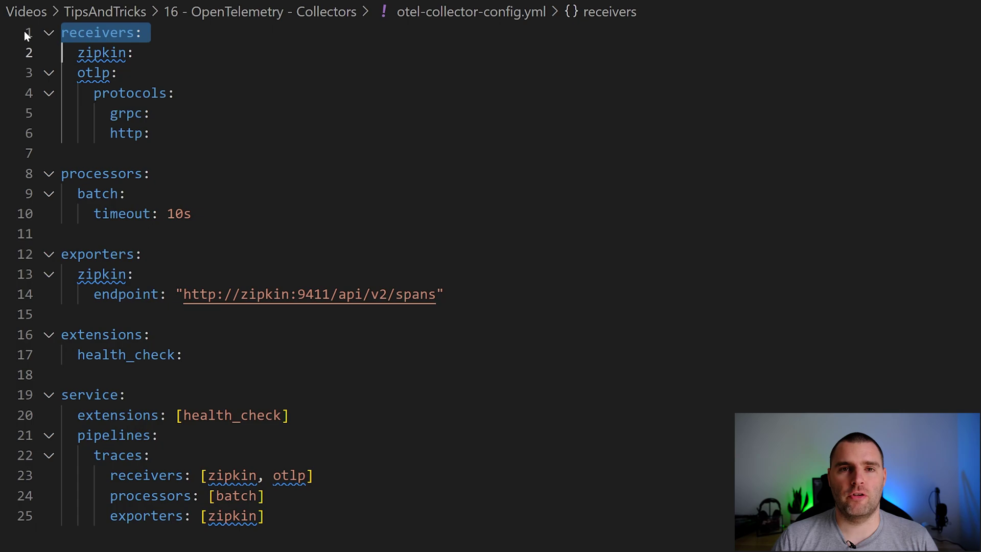
Highlight the zipkin and otlp receivers, then the batch processor with its 10s timeout
key("shift+Down")
key("shift+Down")
key("shift+Down")
key("shift+End")
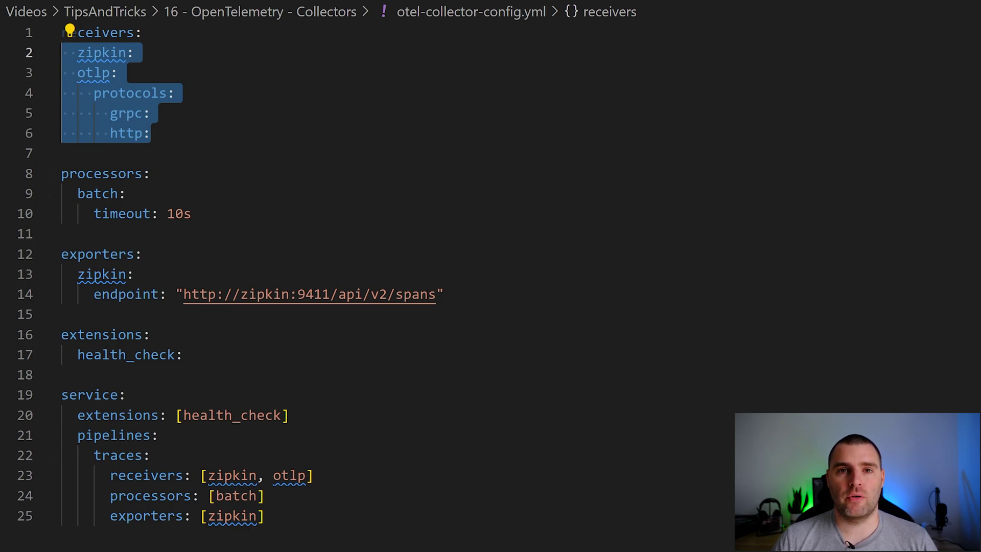
key("Down")
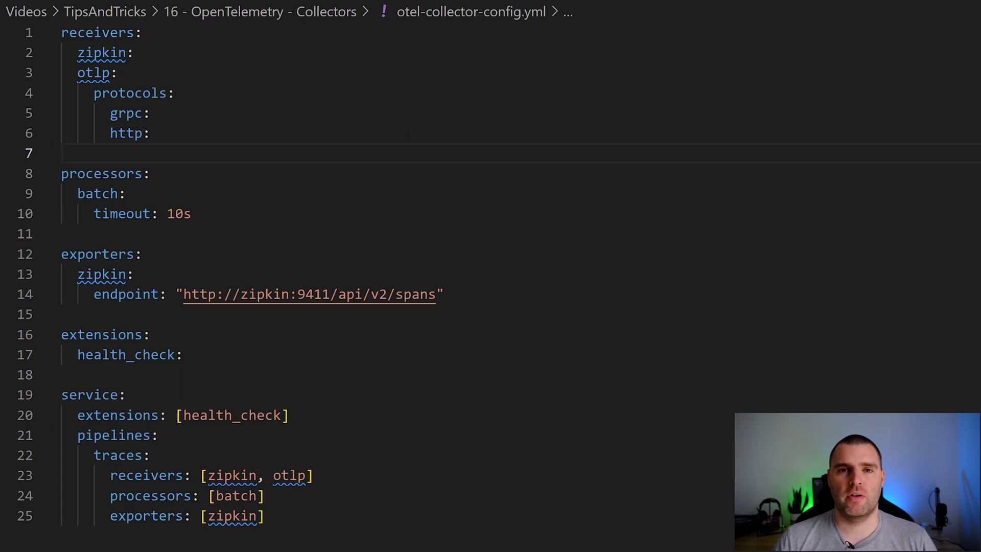
left_click_drag(191, 214, 41, 194)
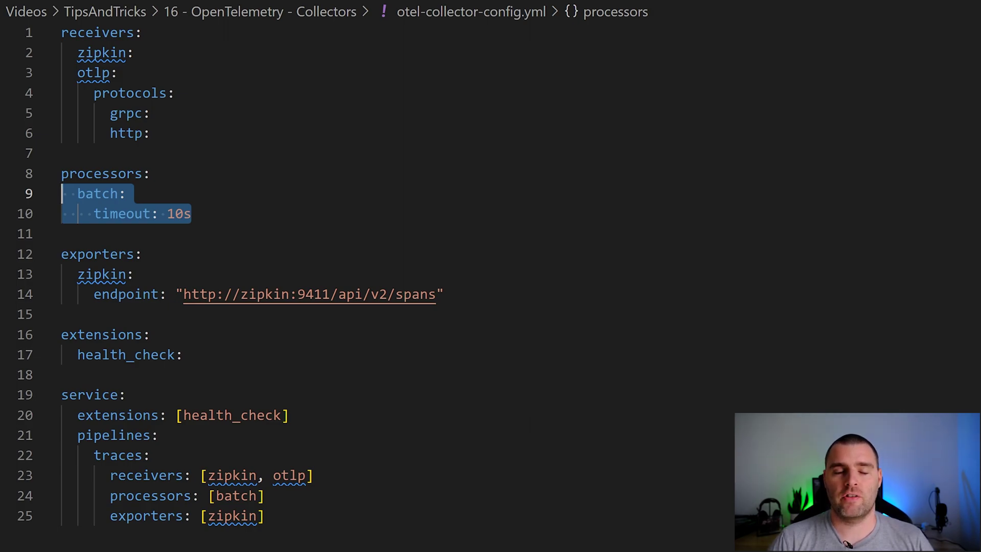
left_click(51, 355)
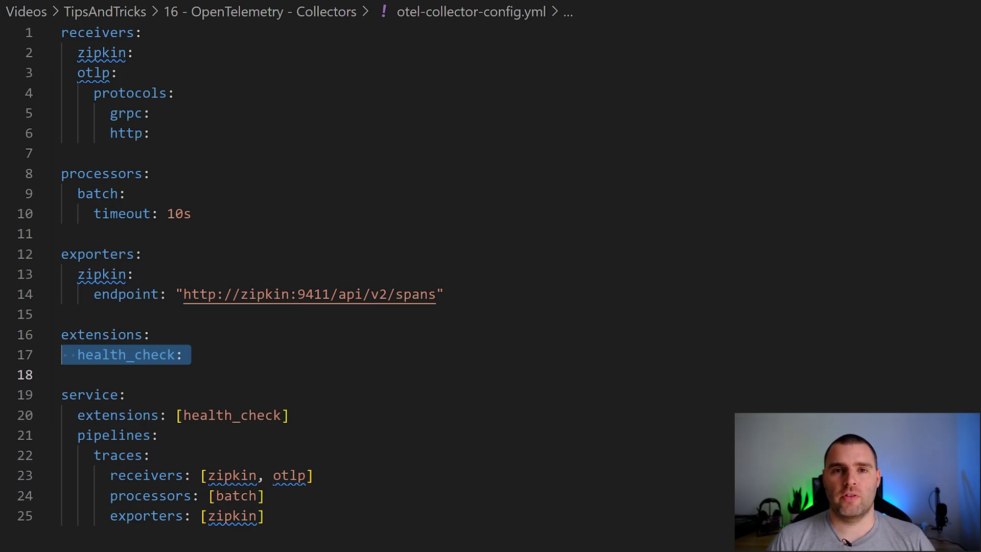
left_click_drag(453, 295, 61, 254)
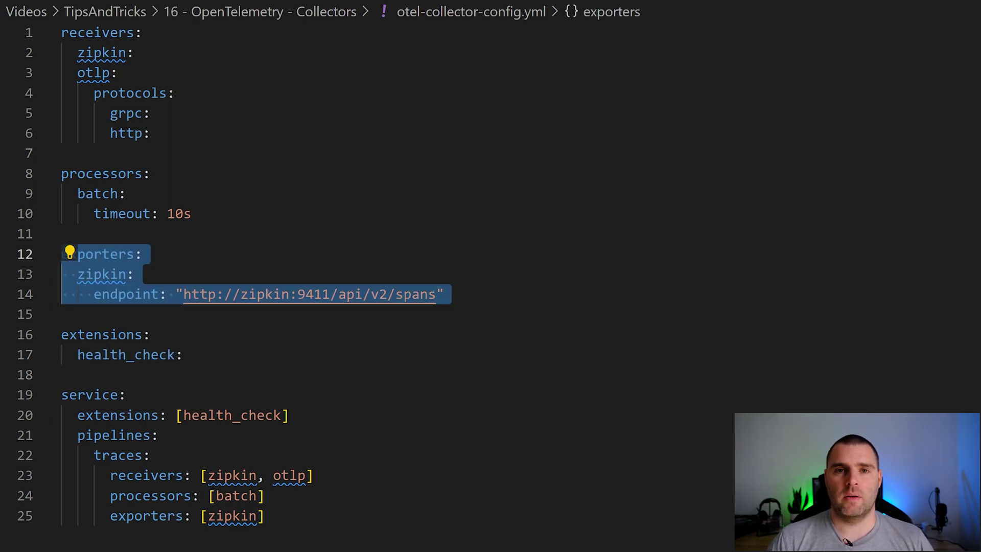
key("shift+Down")
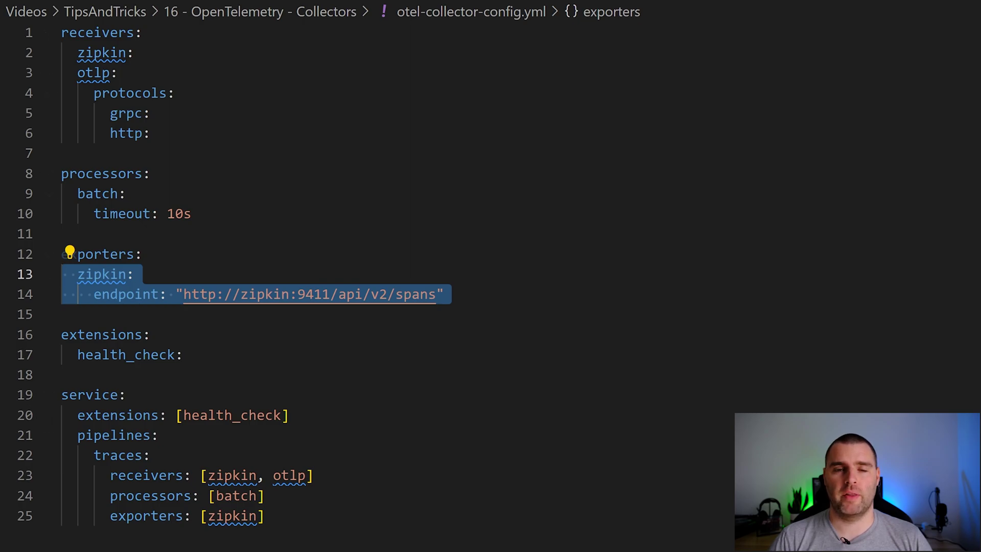
left_click(28, 294)
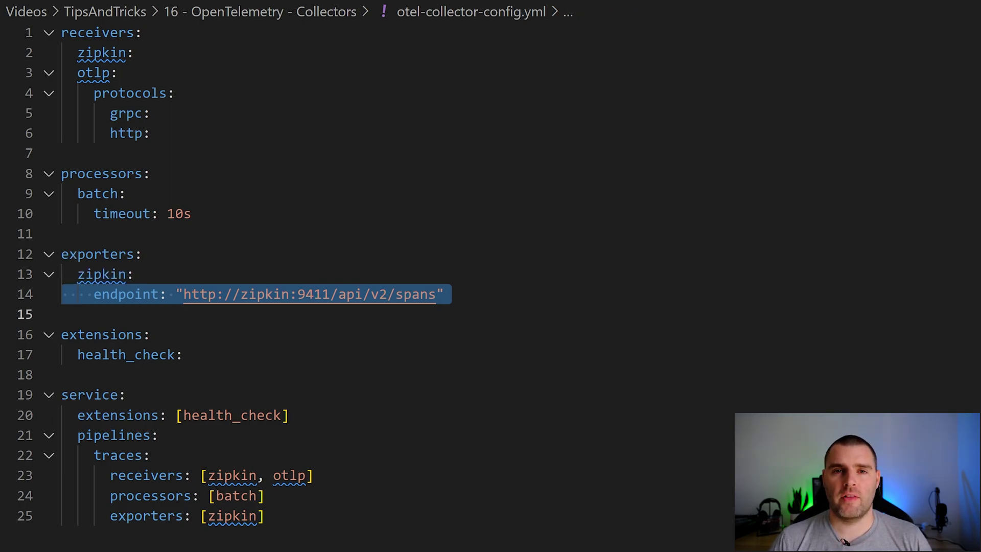
key("Escape")
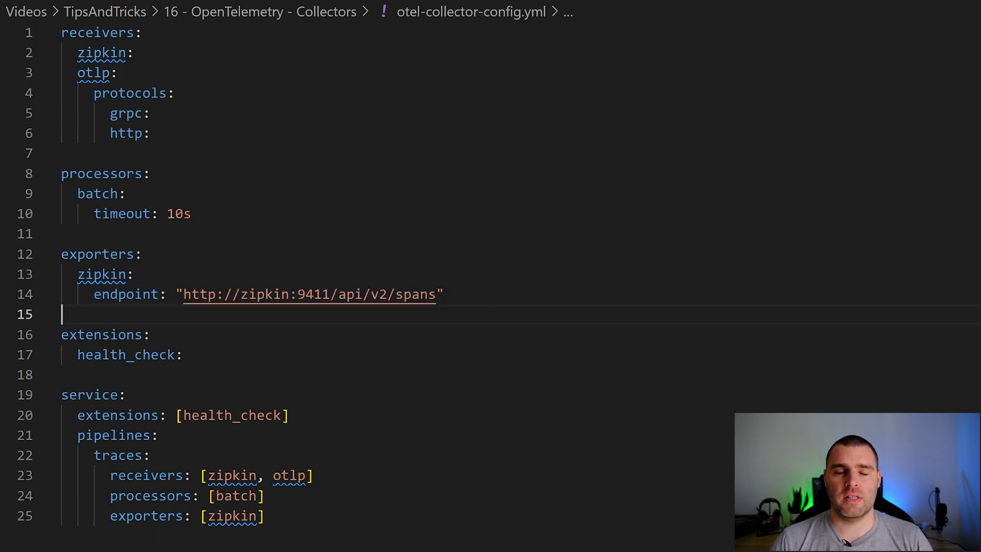
left_click(29, 397)
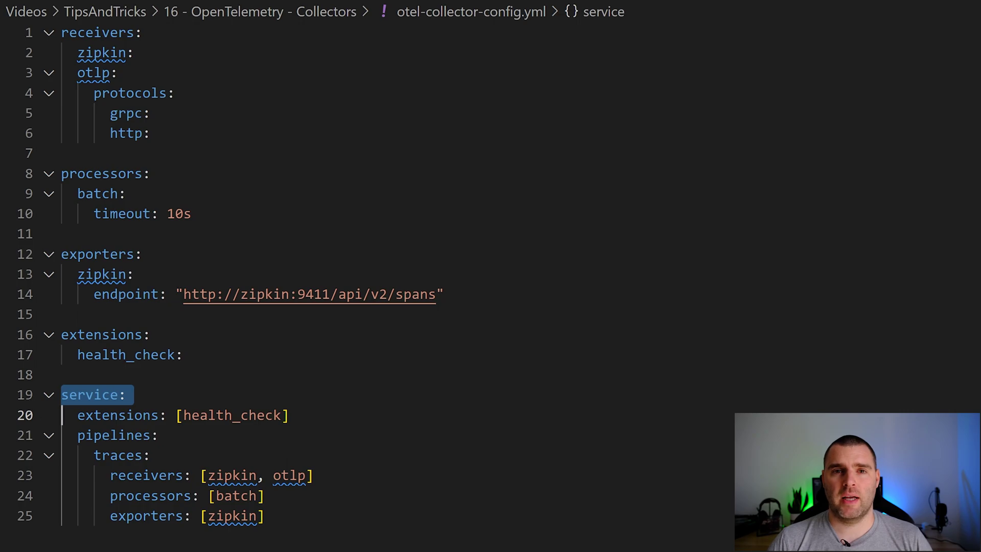
key("Left")
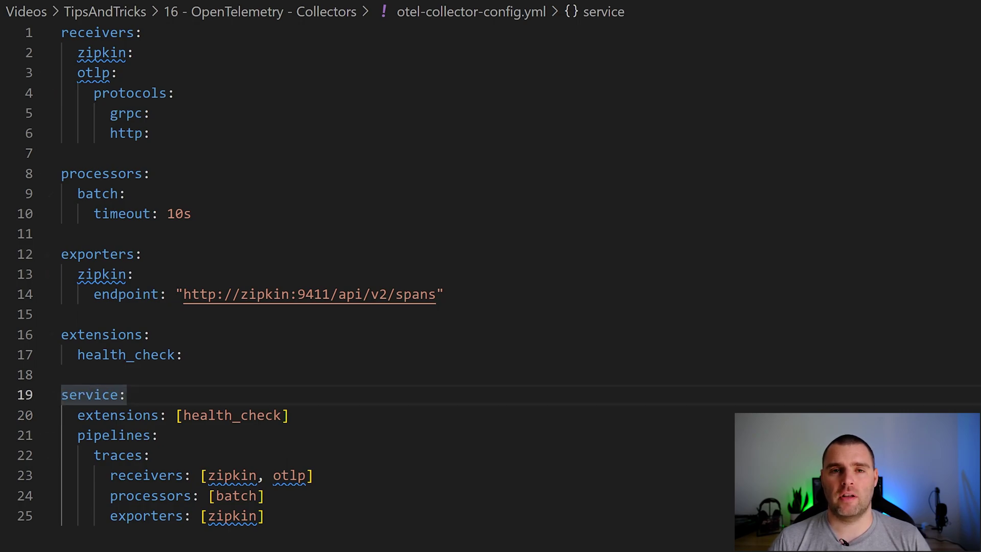
left_click(29, 416)
left_click(24, 433)
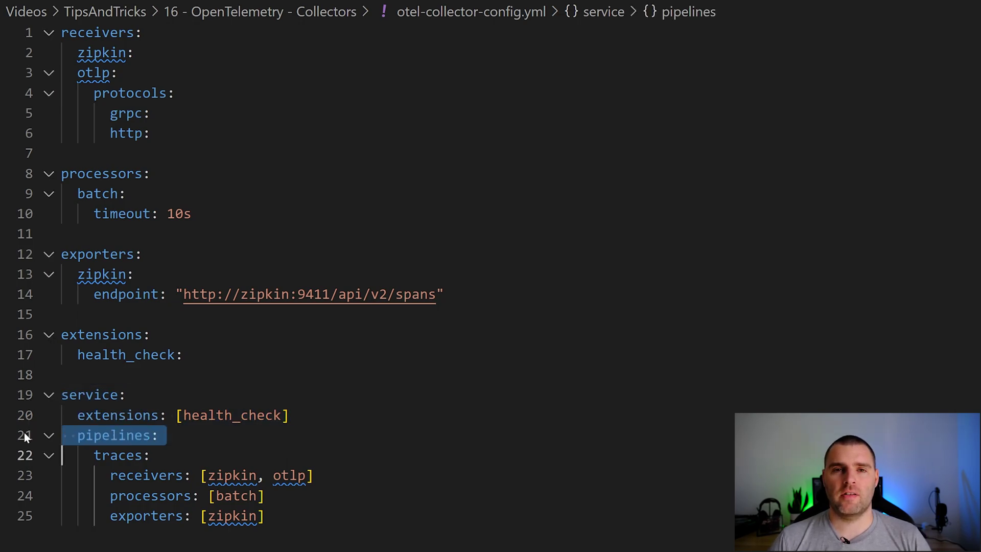
left_click(78, 415)
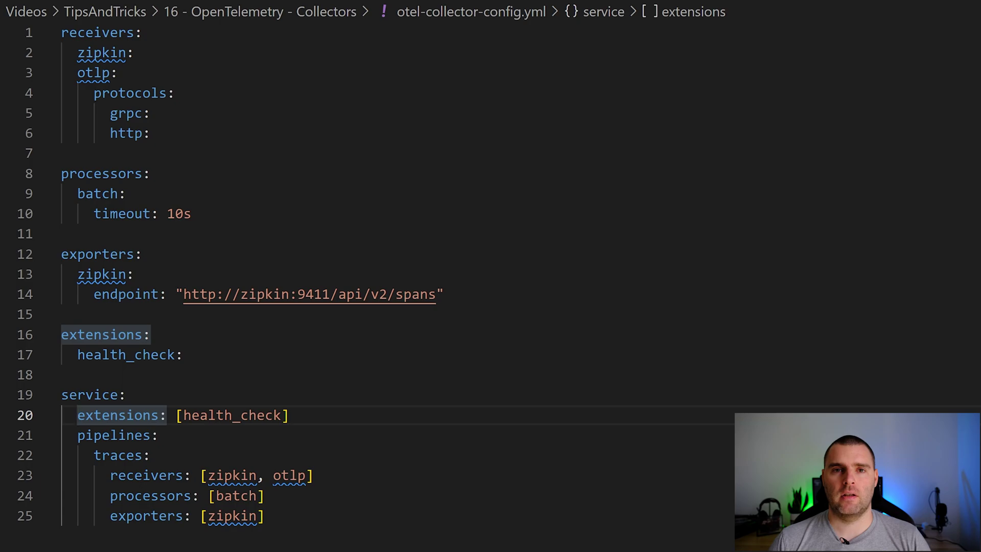
left_click_drag(177, 415, 290, 414)
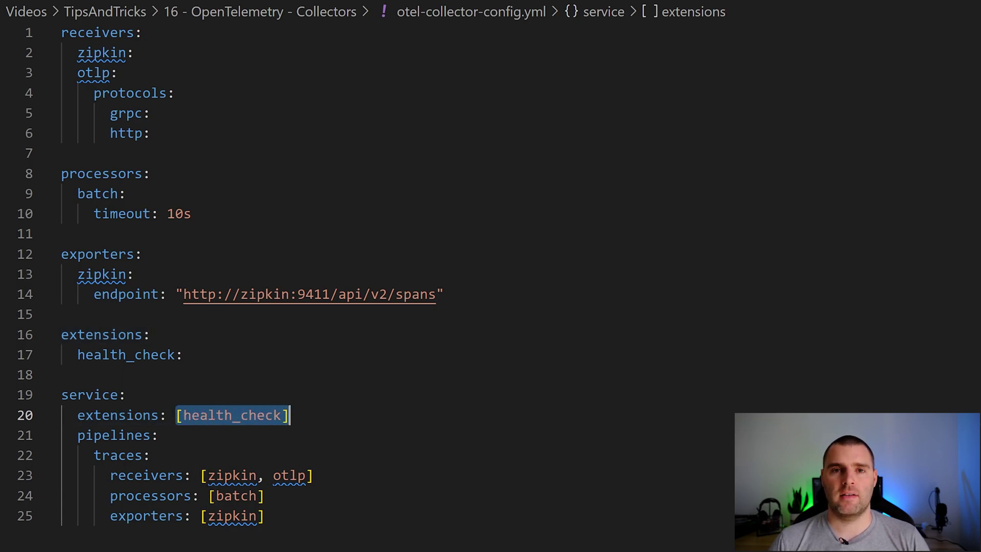
key("Escape")
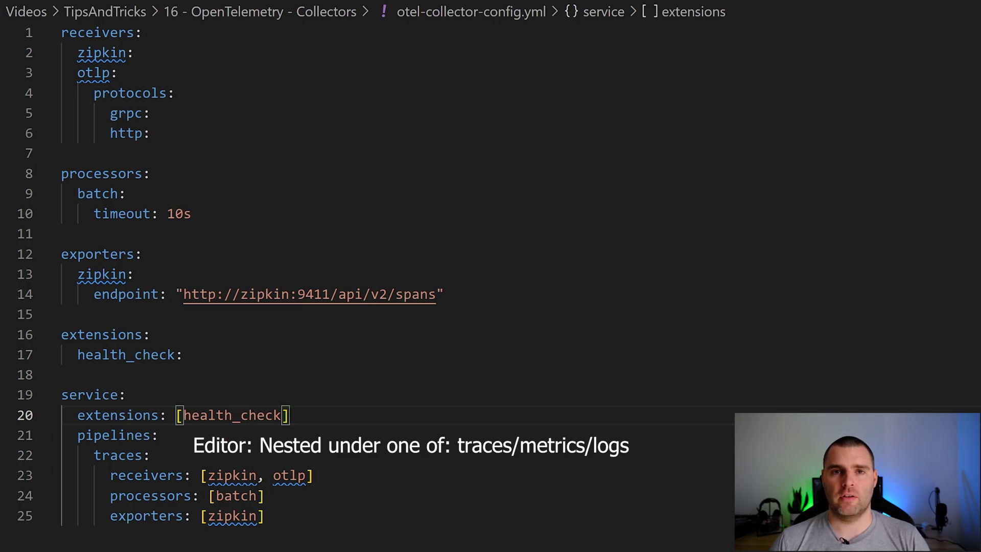
mouse_move(110, 476)
left_mouse_down()
mouse_move(119, 495)
mouse_move(145, 496)
mouse_move(185, 516)
mouse_move(253, 516)
left_mouse_up()
key("End")
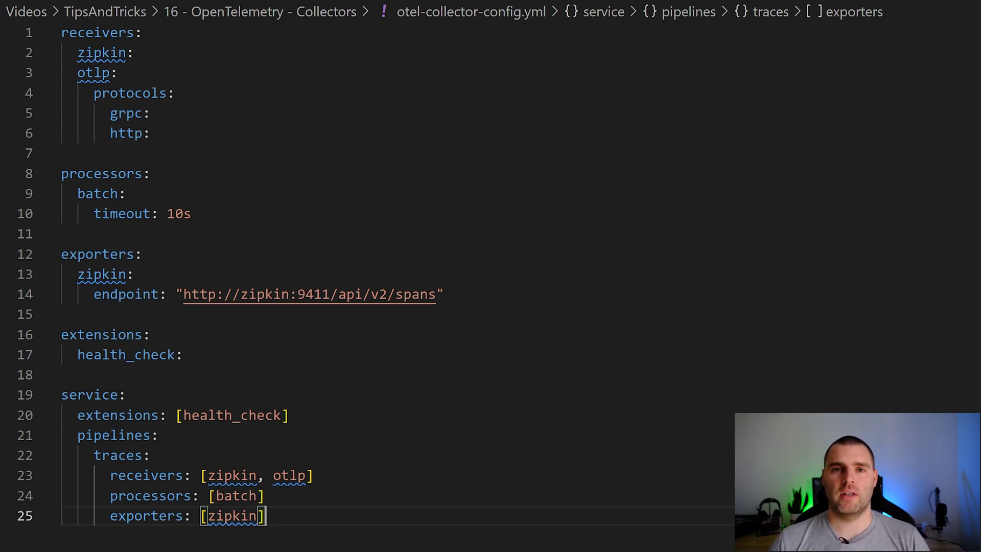
left_click_drag(313, 475, 200, 476)
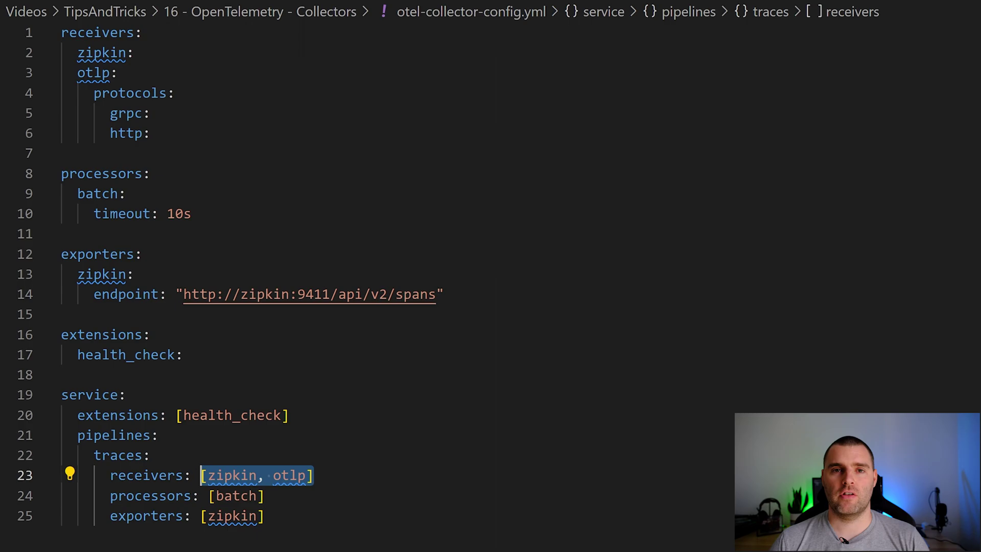
key("Down")
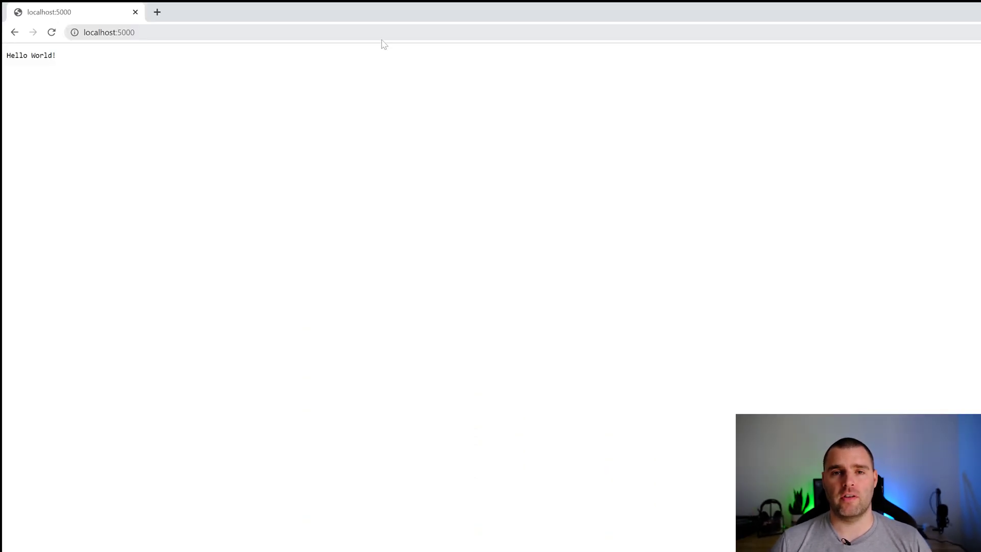
Reload the localhost:5000 Hello World page to generate test service traces
left_click(52, 33)
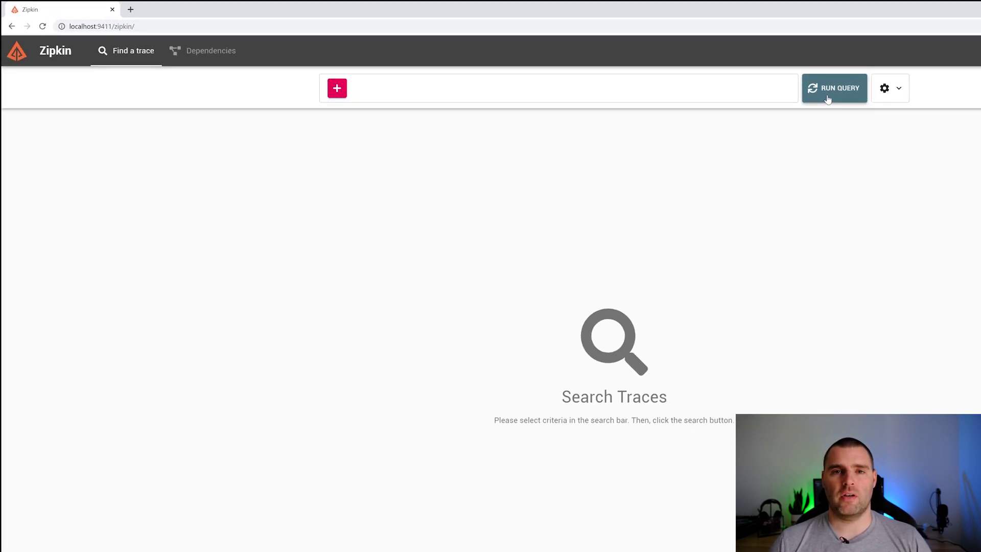
Run the Zipkin trace query and open the 226.393ms testservice trace
left_click(829, 100)
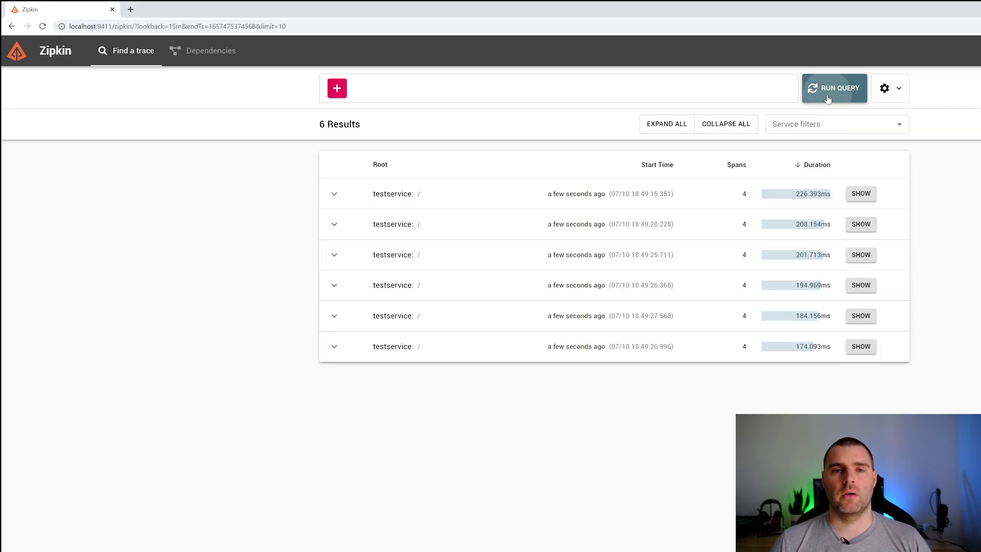
left_click(858, 196)
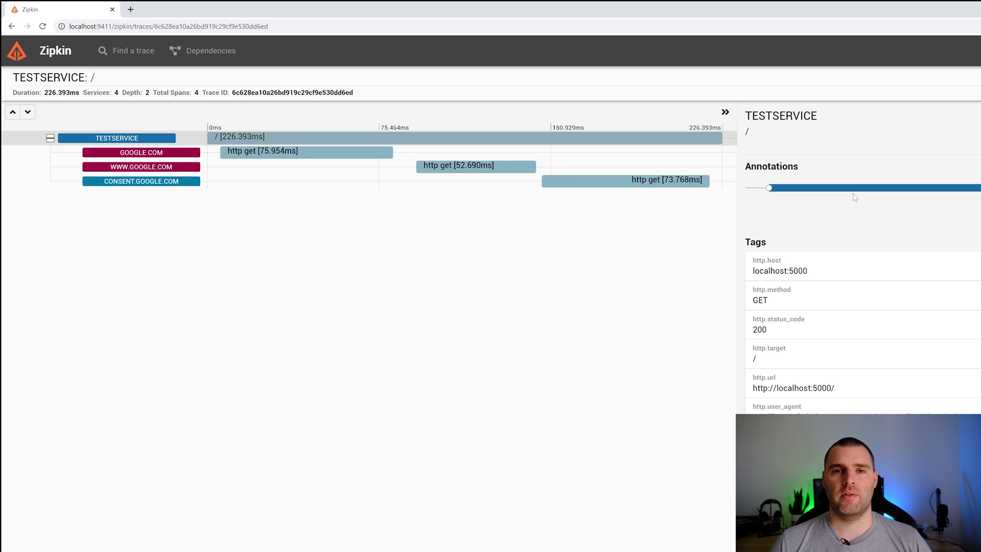